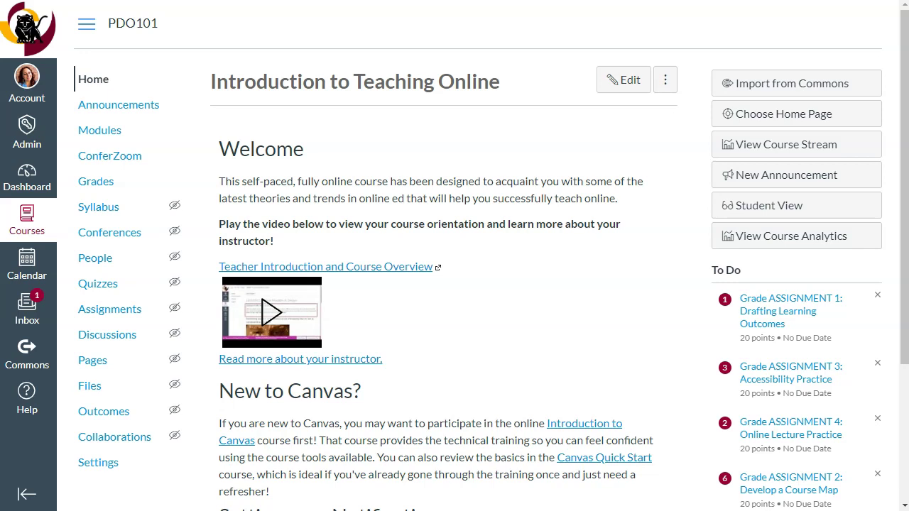
Step: Open the PDO101 Course Question Banks page from the Quizzes options menu
click(97, 286)
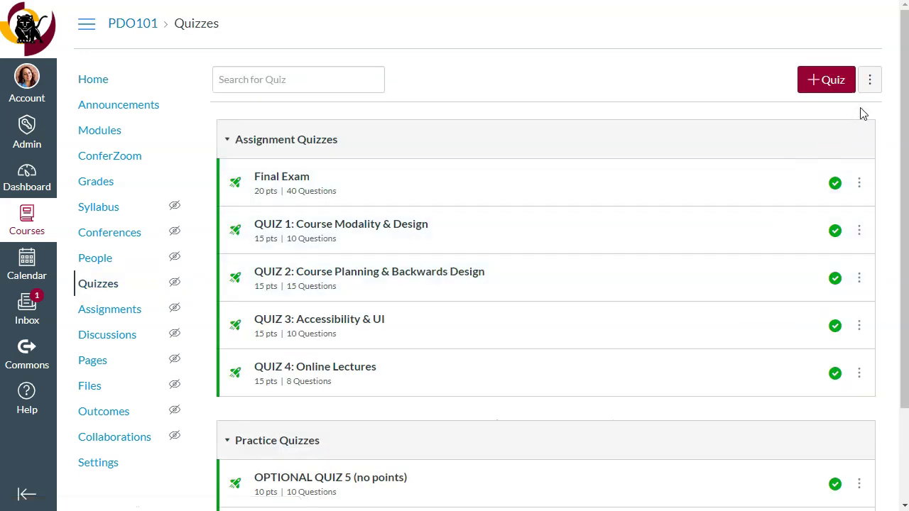
click(871, 83)
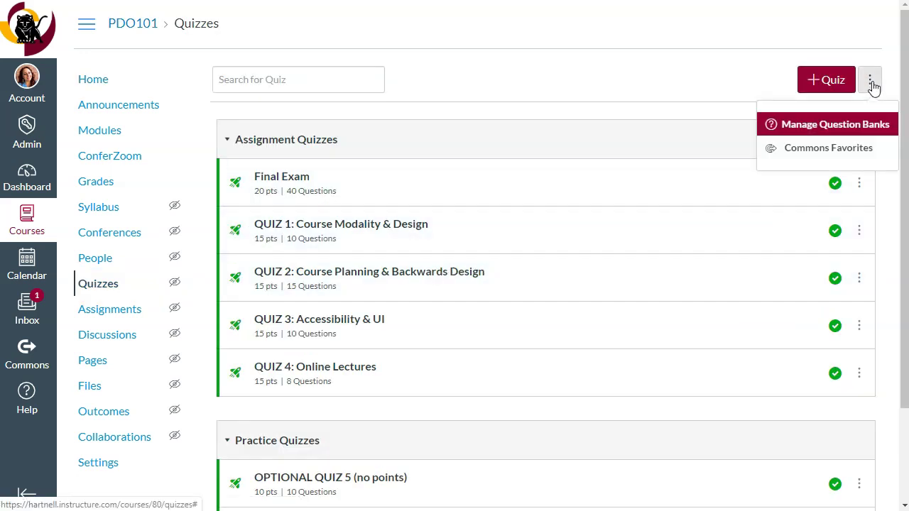
click(835, 125)
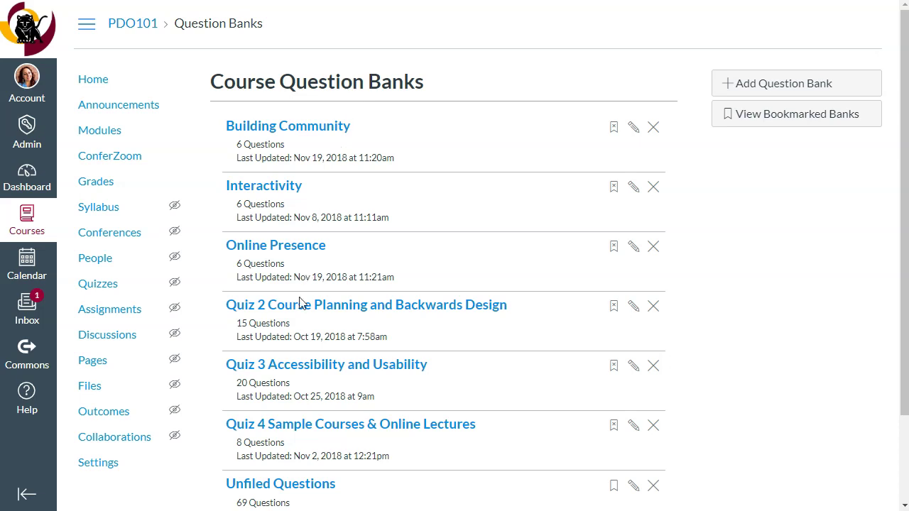
scroll(897, 62, down, 2)
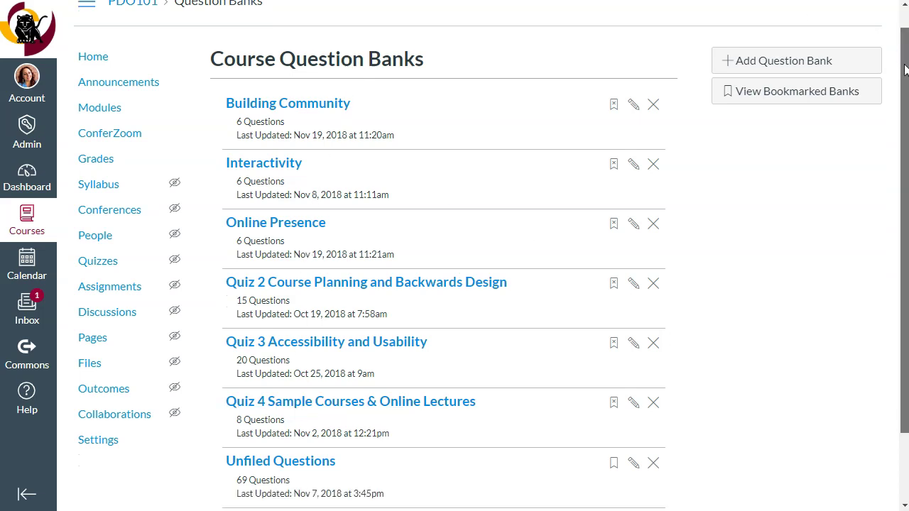
scroll(886, 99, up, 2)
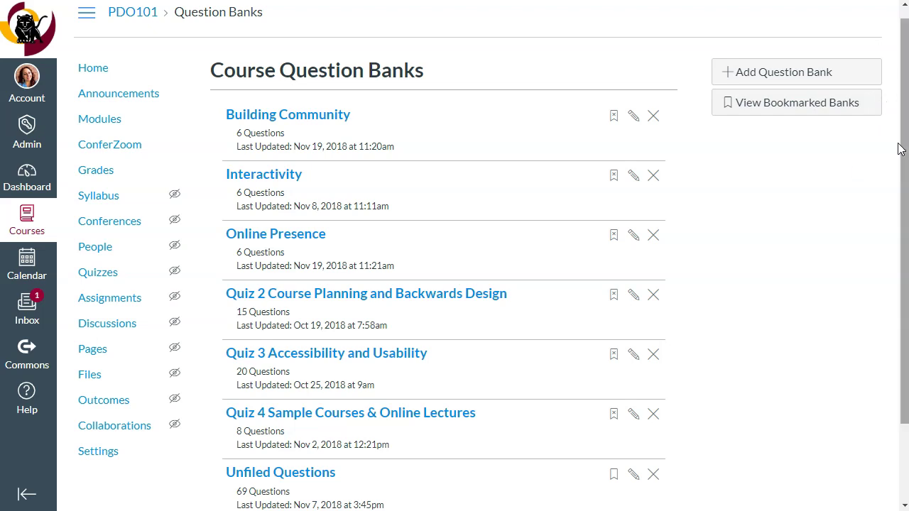
scroll(898, 147, down, 2)
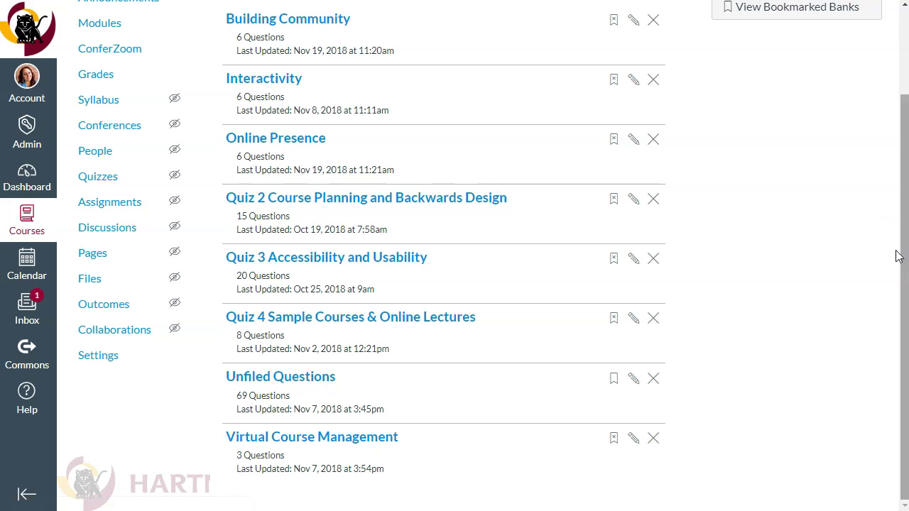
Step: Copy the Accessibility issues question from Unfiled Questions into a new bank named 'Test Bank'
click(322, 379)
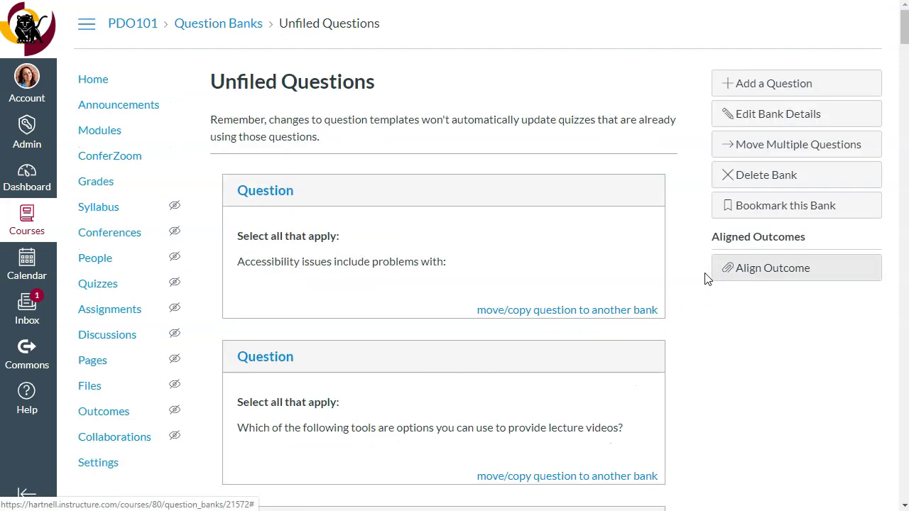
click(529, 310)
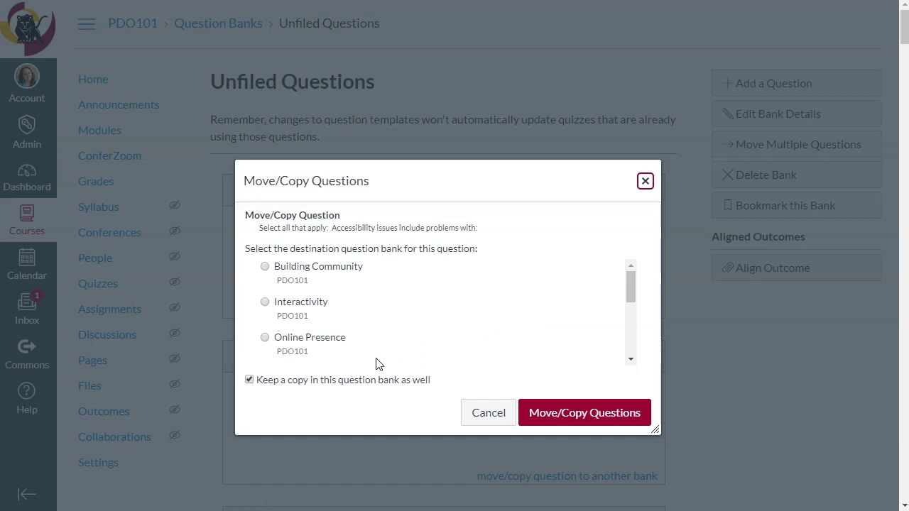
drag(634, 287, 631, 339)
click(339, 340)
click(349, 377)
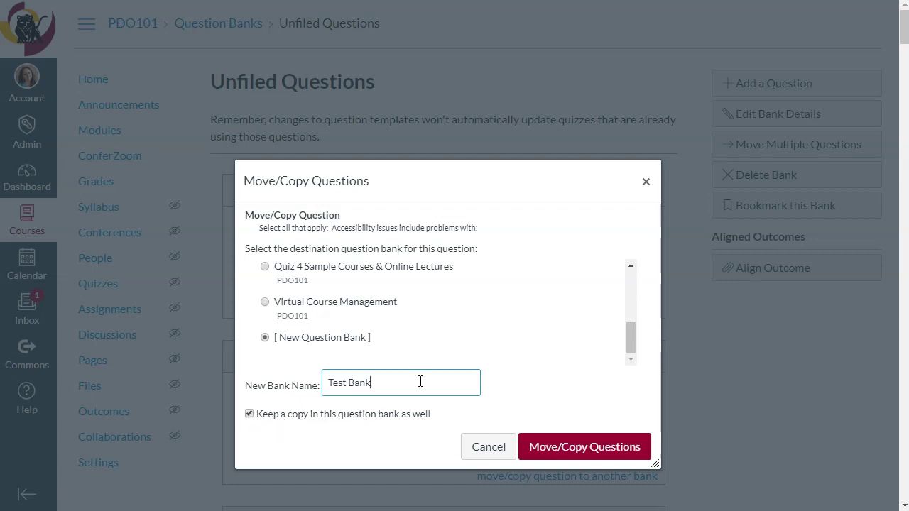
click(572, 447)
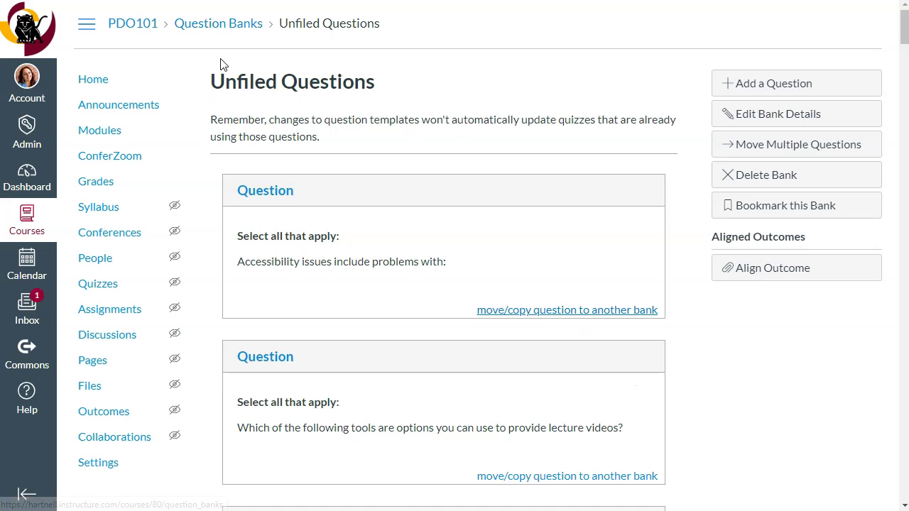
Step: Confirm Test Bank lists 1 question, then go to the PDO101 Modules page
click(226, 29)
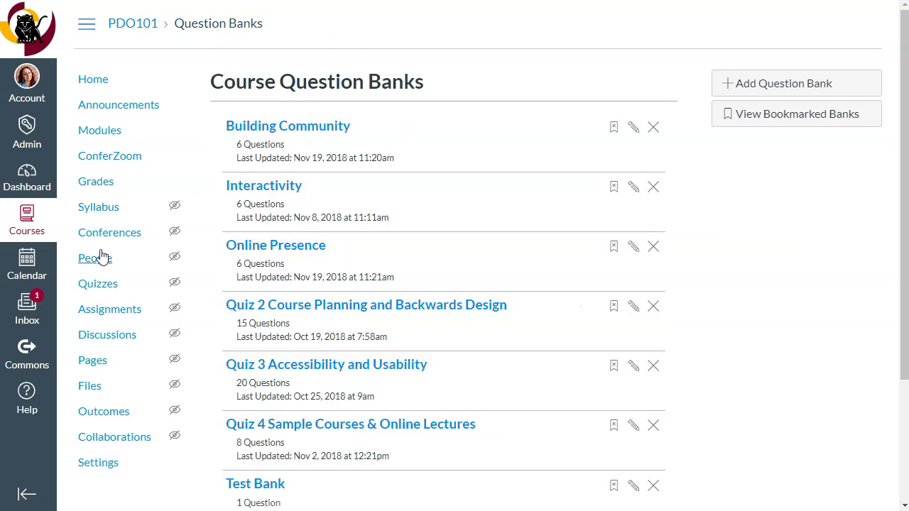
click(103, 289)
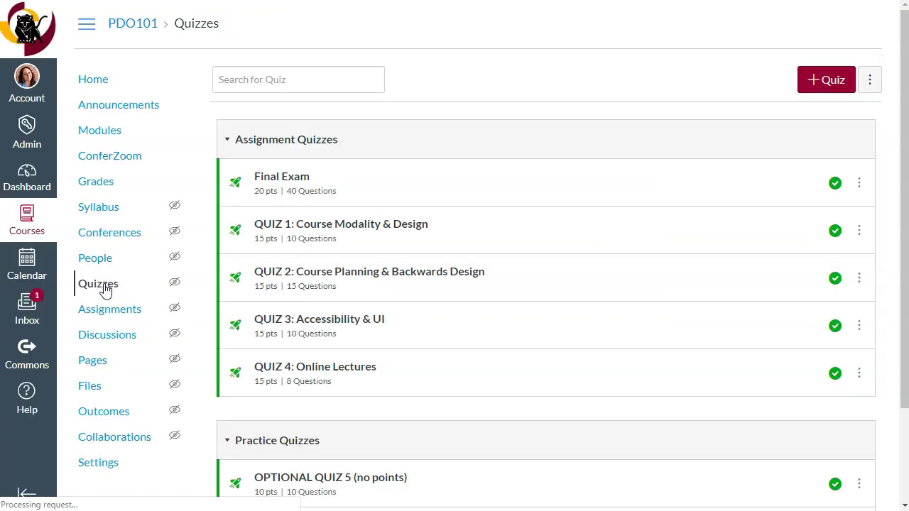
click(875, 80)
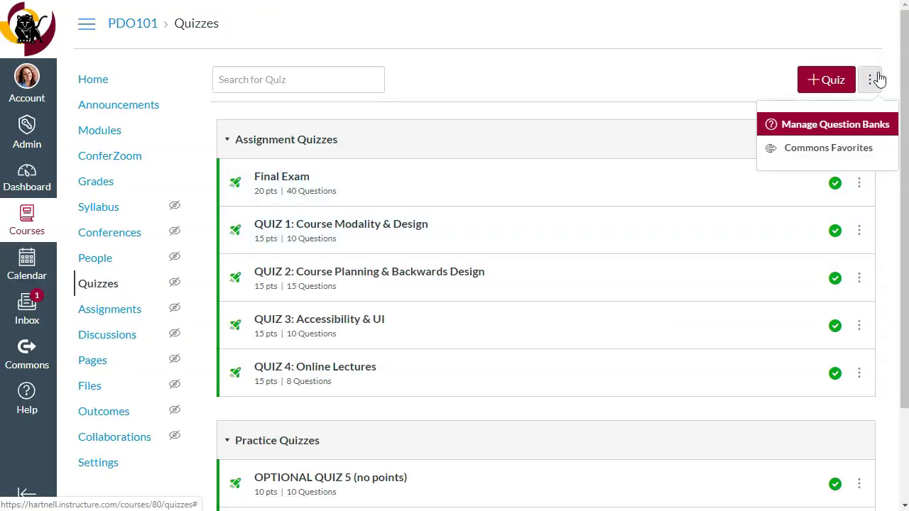
click(776, 125)
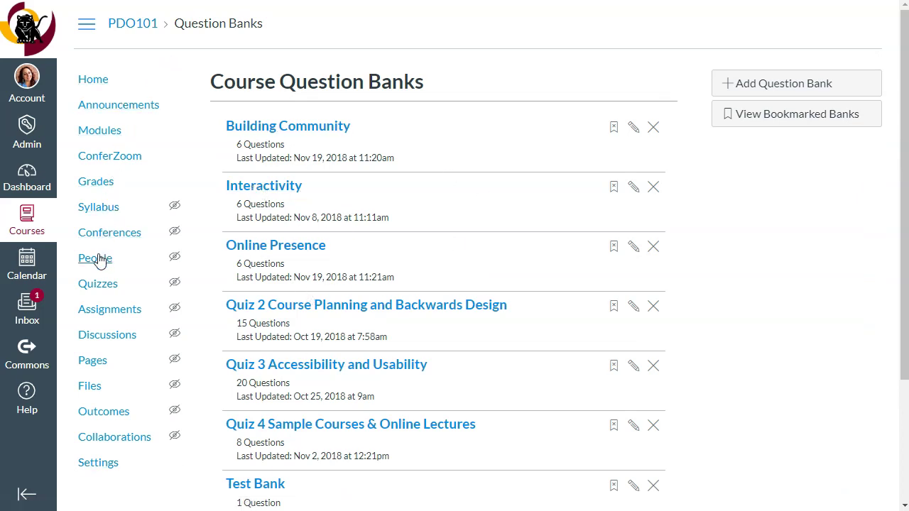
click(97, 284)
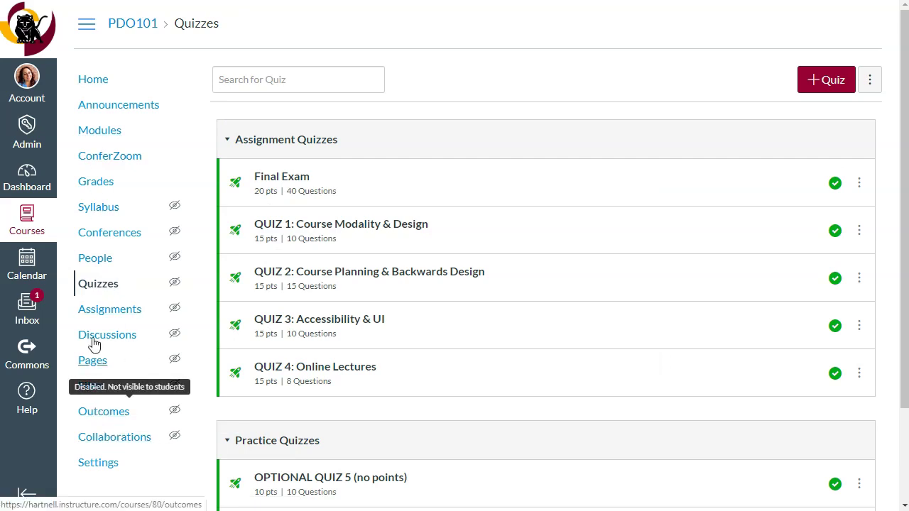
click(102, 139)
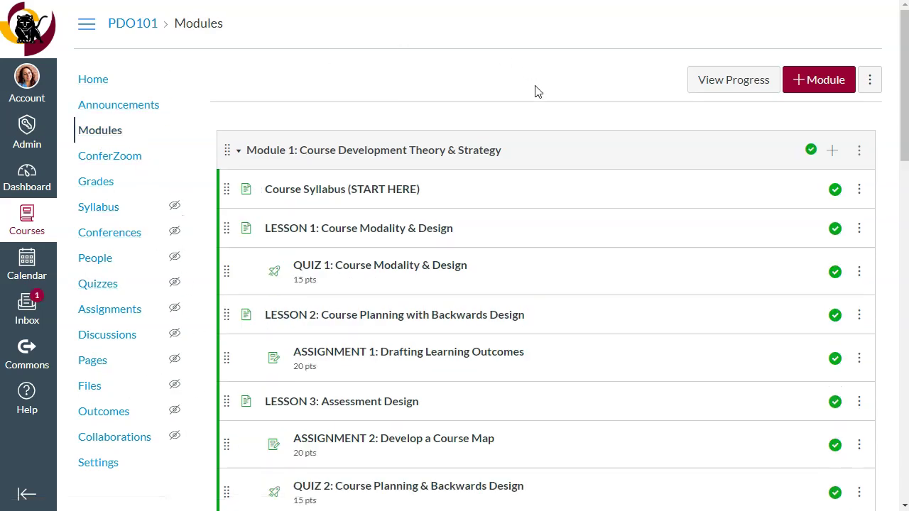
Step: Add a new quiz named 'Example Midterm' to Module 1 and open it
click(834, 151)
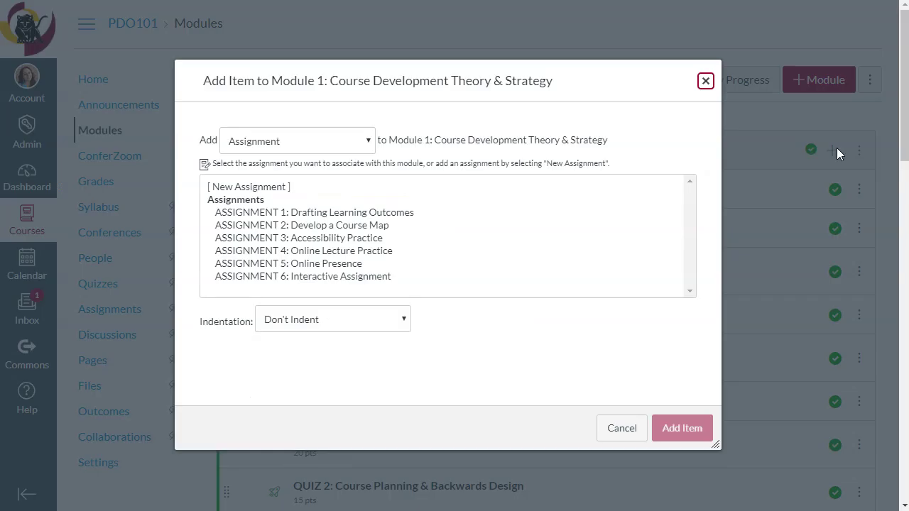
click(283, 142)
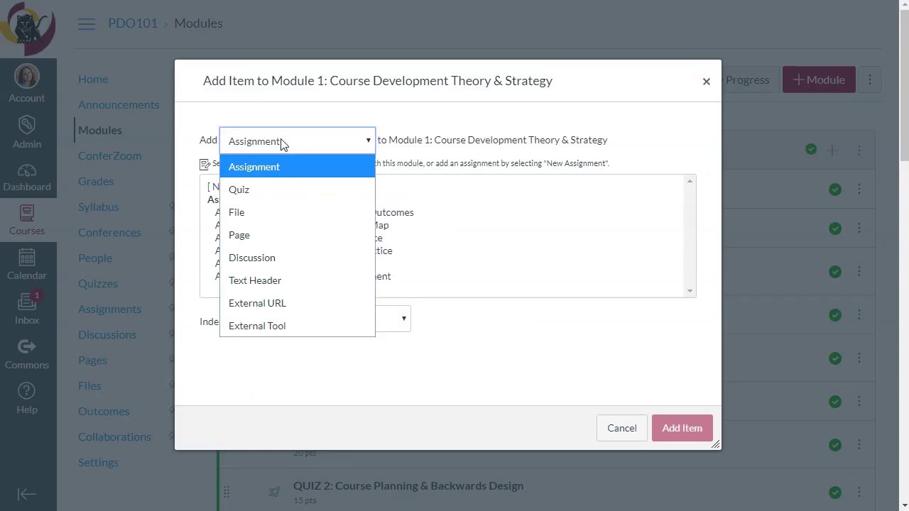
click(257, 192)
click(242, 186)
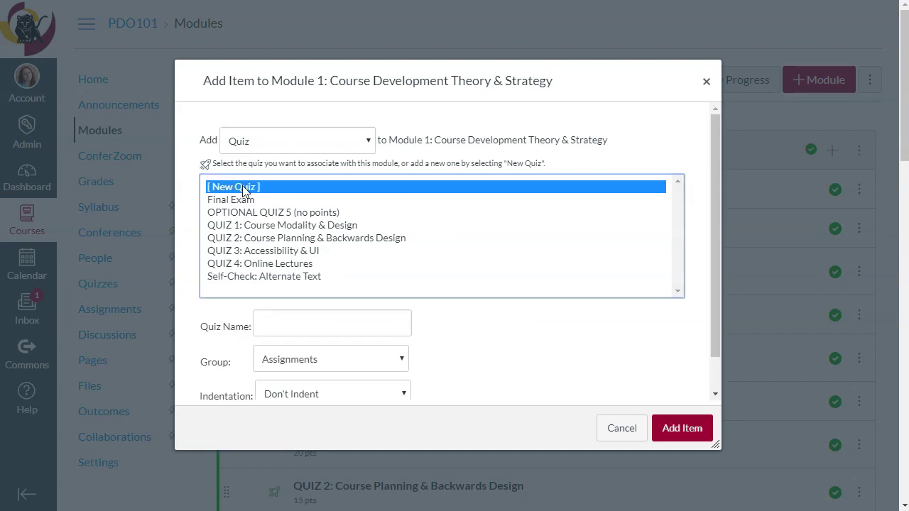
click(324, 326)
text(Example Midterm)
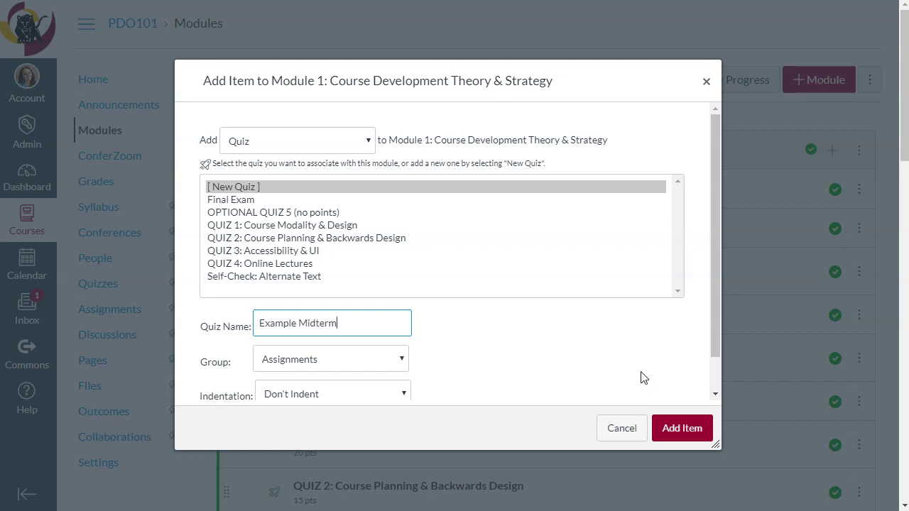
click(682, 430)
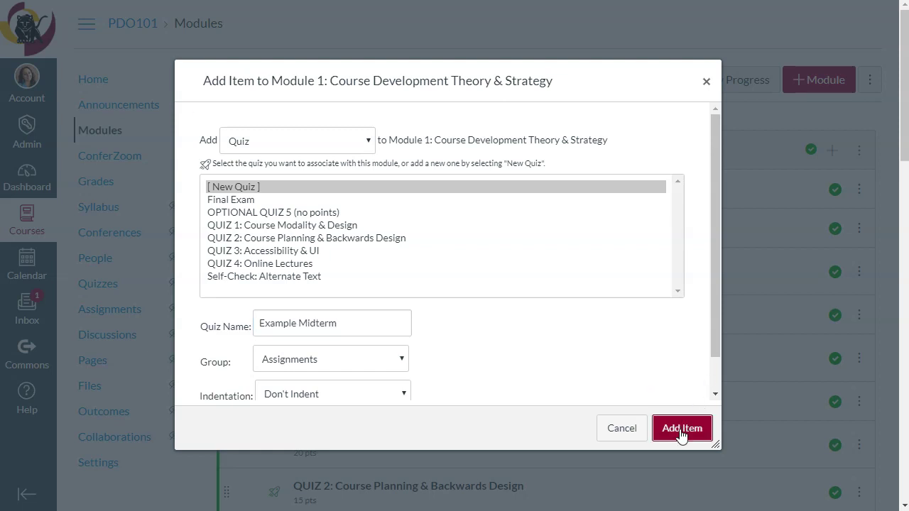
scroll(552, 321, down, 5)
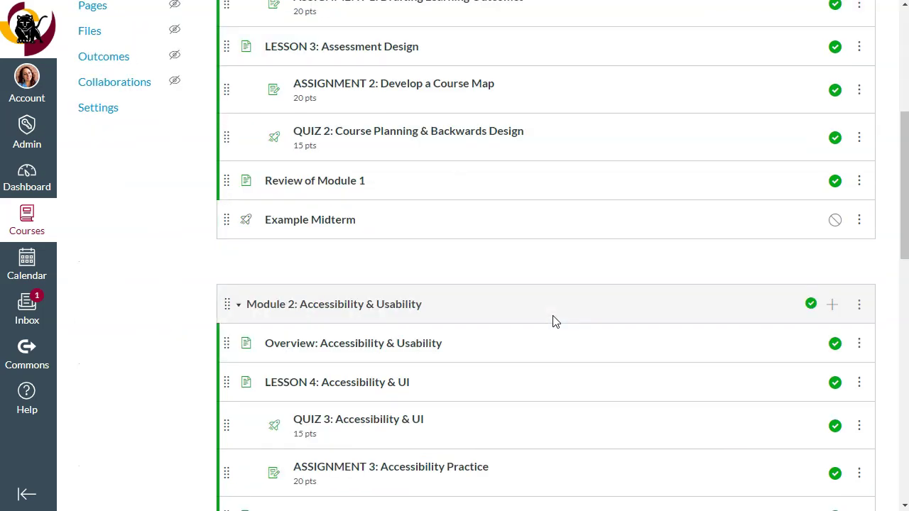
click(334, 223)
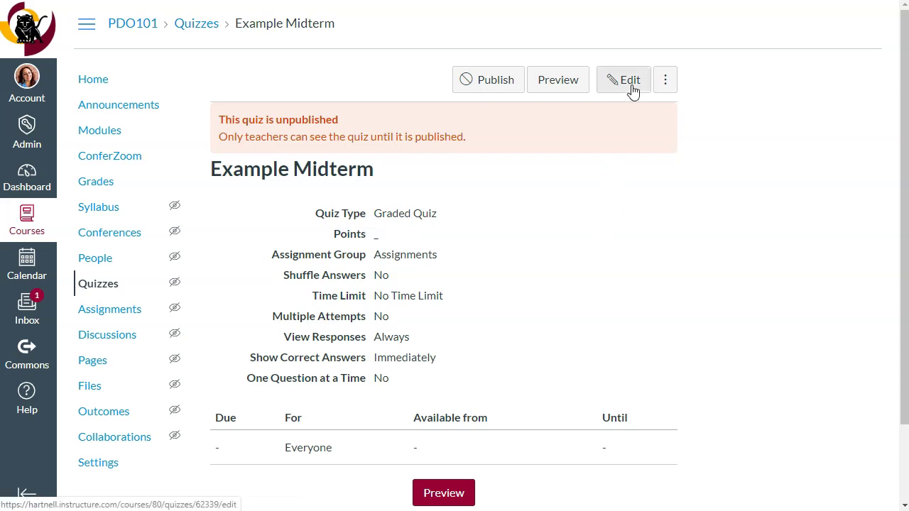
Step: Turn on answer shuffling, hide students' quiz responses, and switch to the Questions view
click(628, 81)
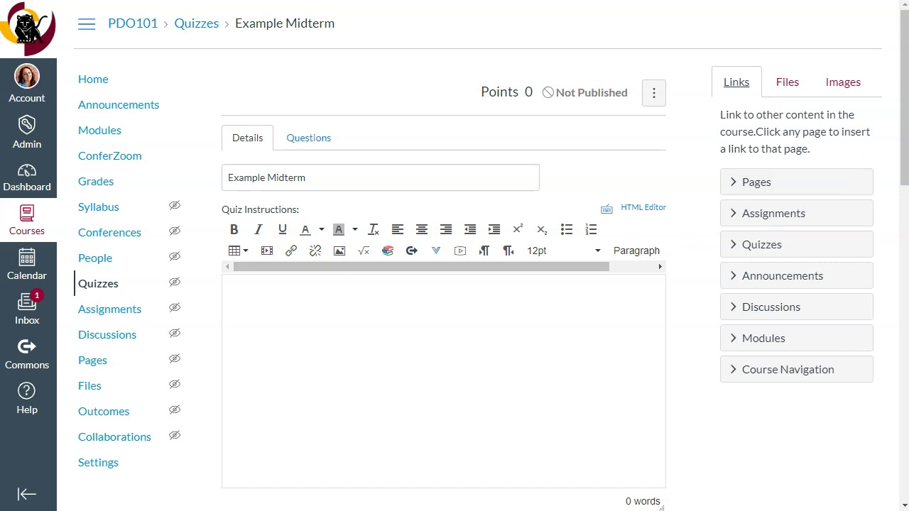
scroll(455, 284, down, 9)
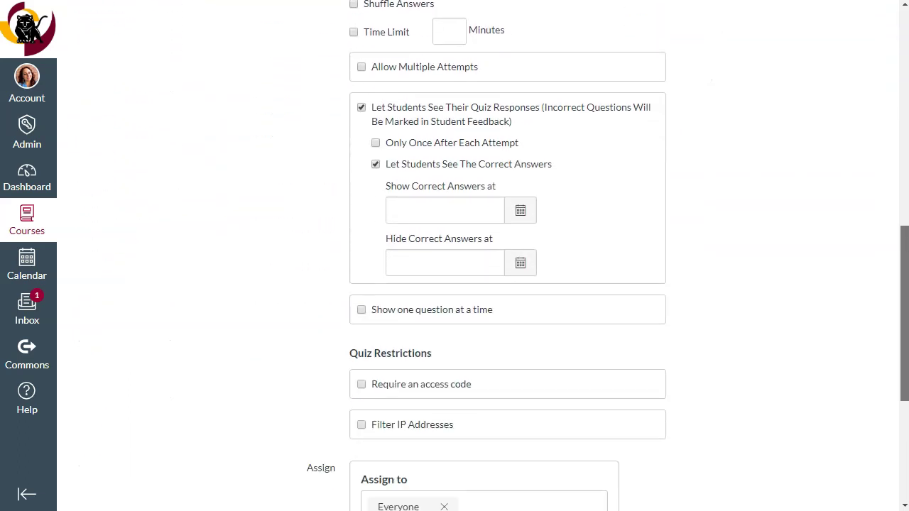
scroll(383, 241, up, 5)
click(354, 223)
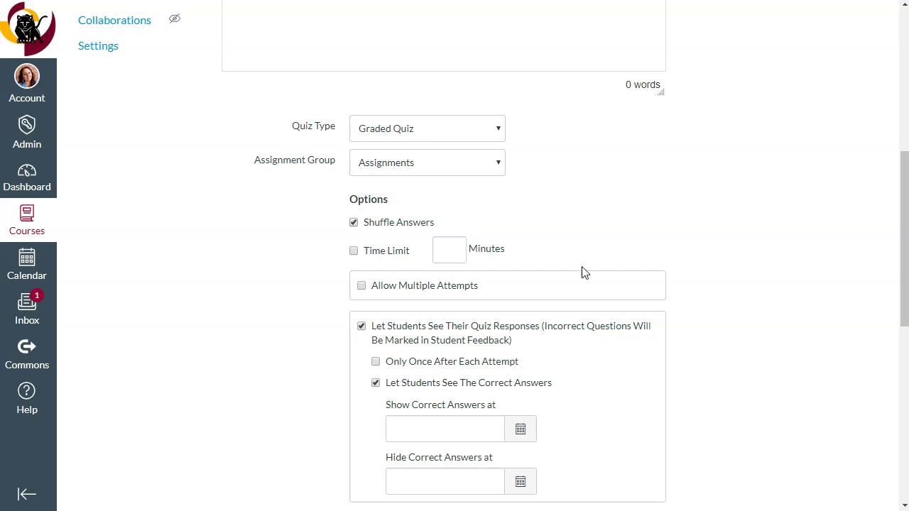
click(361, 326)
drag(902, 220, 906, 332)
scroll(488, 256, up, 9)
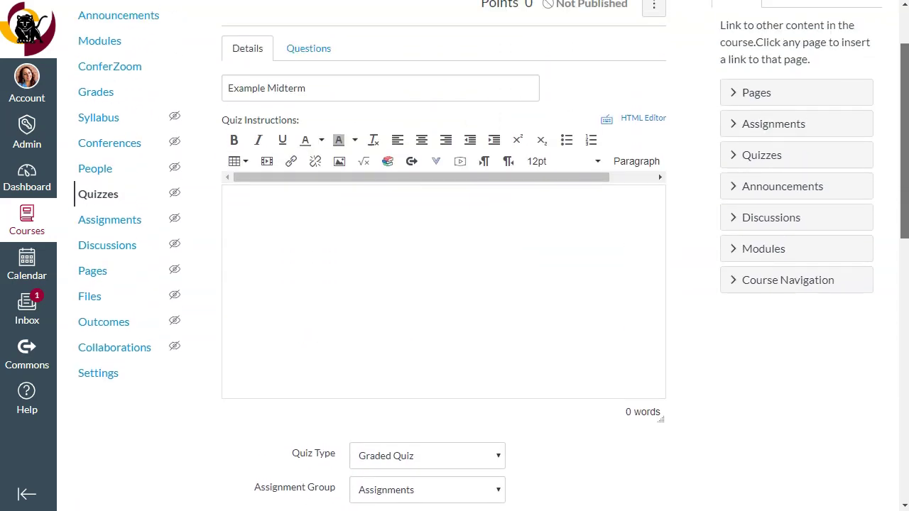
click(299, 61)
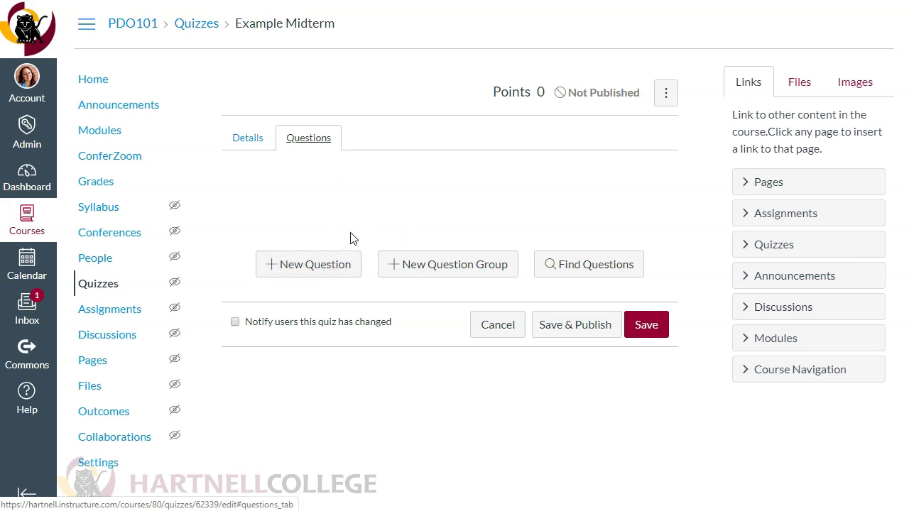
Step: Start a question group set to pick 5 questions at 1 point each
click(455, 277)
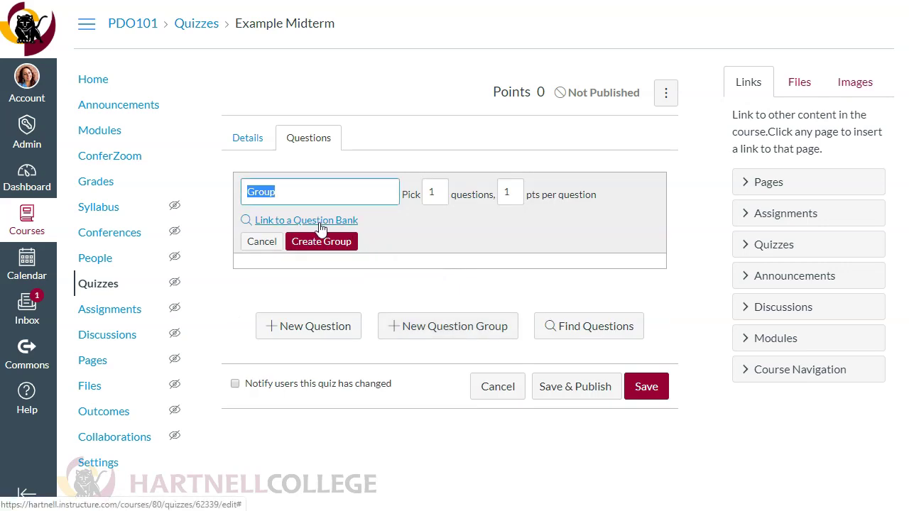
click(440, 193)
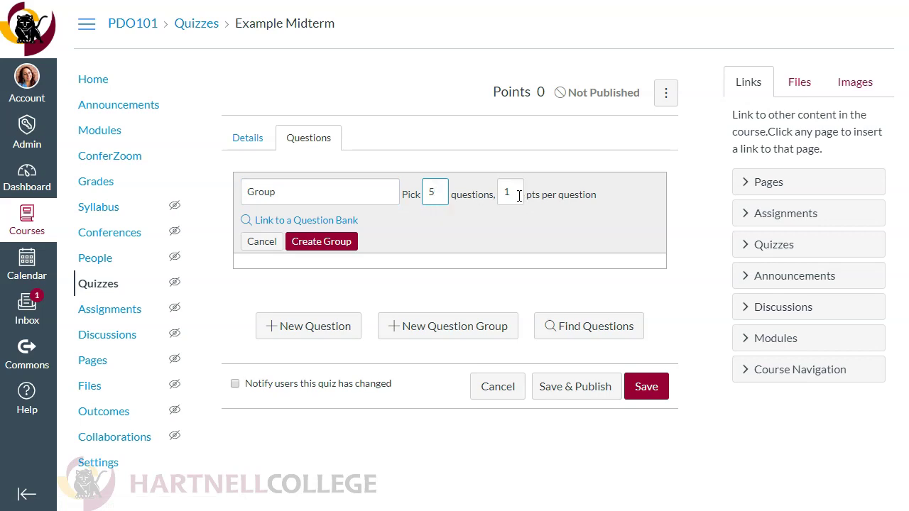
click(276, 225)
Step: Link the question group to the PDO101 Test Bank
drag(632, 233, 642, 344)
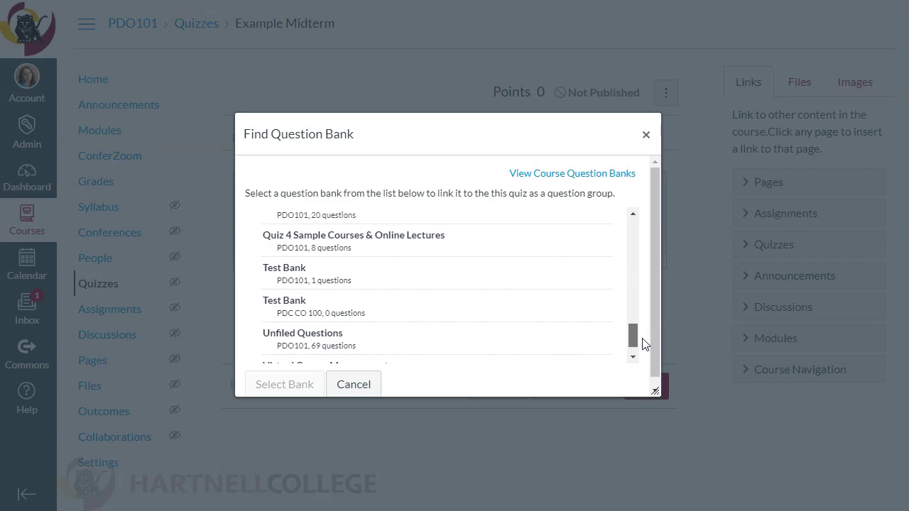
drag(644, 344, 636, 365)
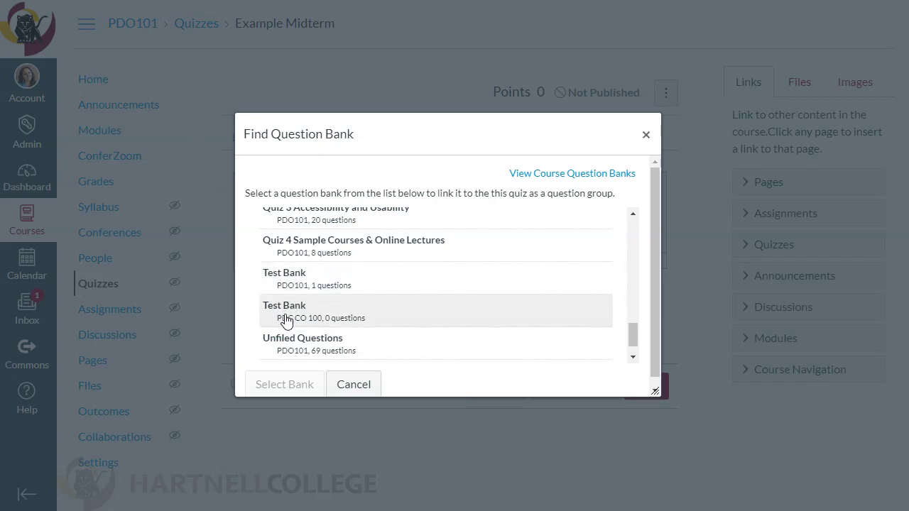
click(320, 287)
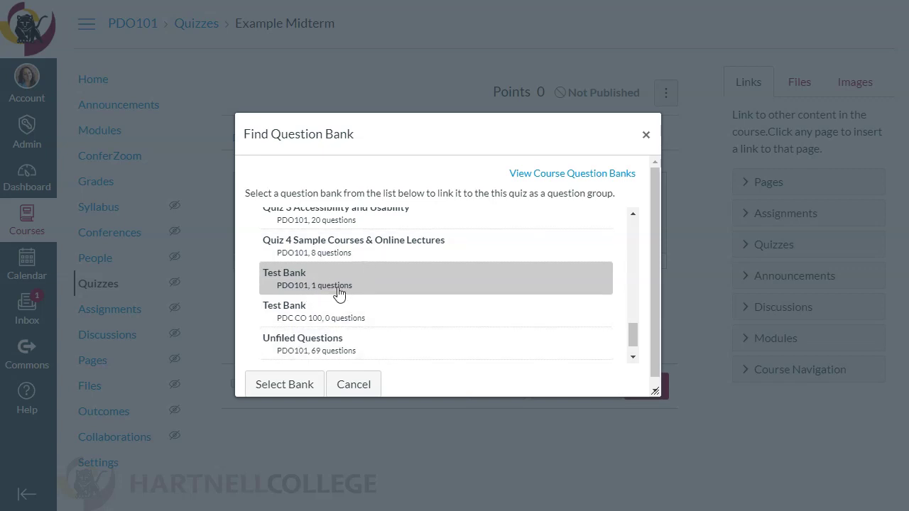
click(301, 383)
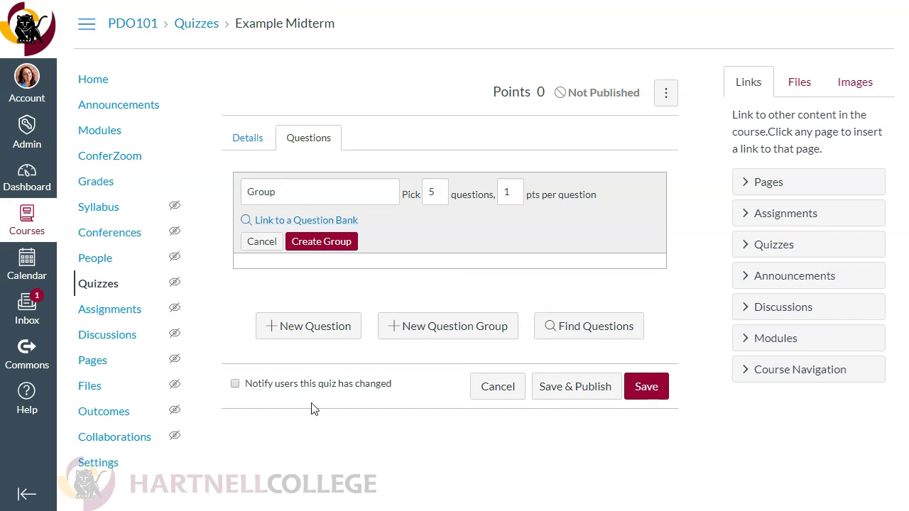
Step: Save the group picking 5 questions at 1 point from Test Bank
click(322, 241)
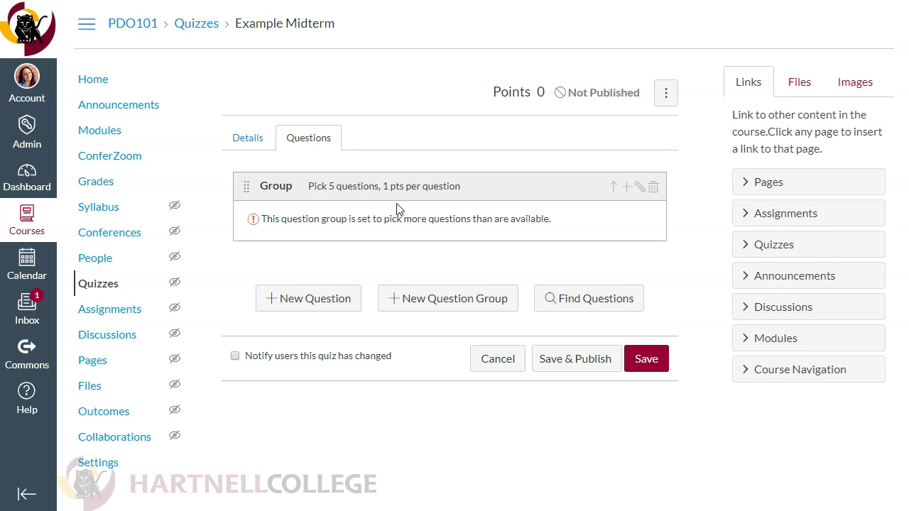
Step: Reduce the group's pick count to 1 question, making the quiz worth 1 point
click(639, 186)
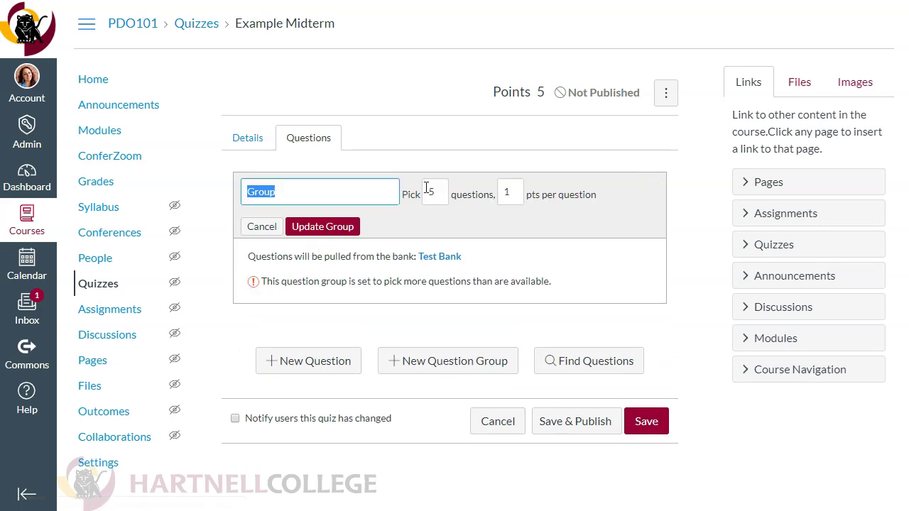
key(Tab)
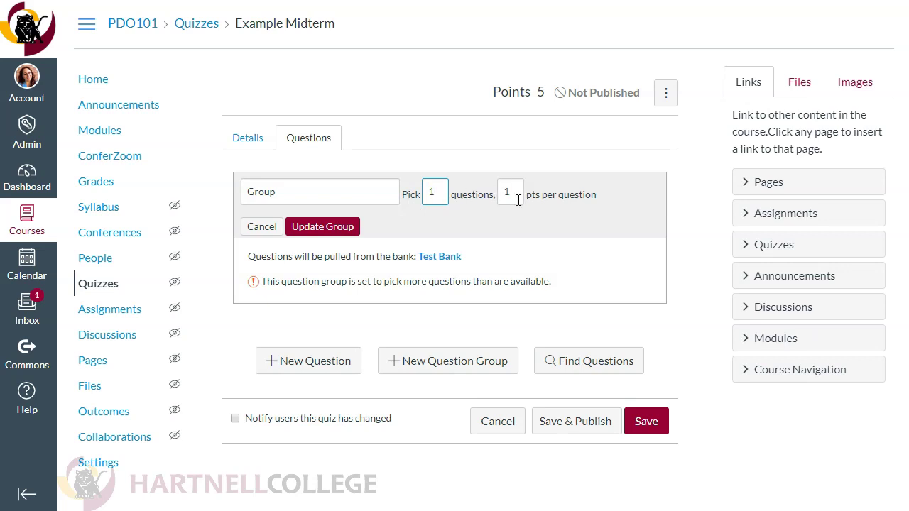
click(322, 227)
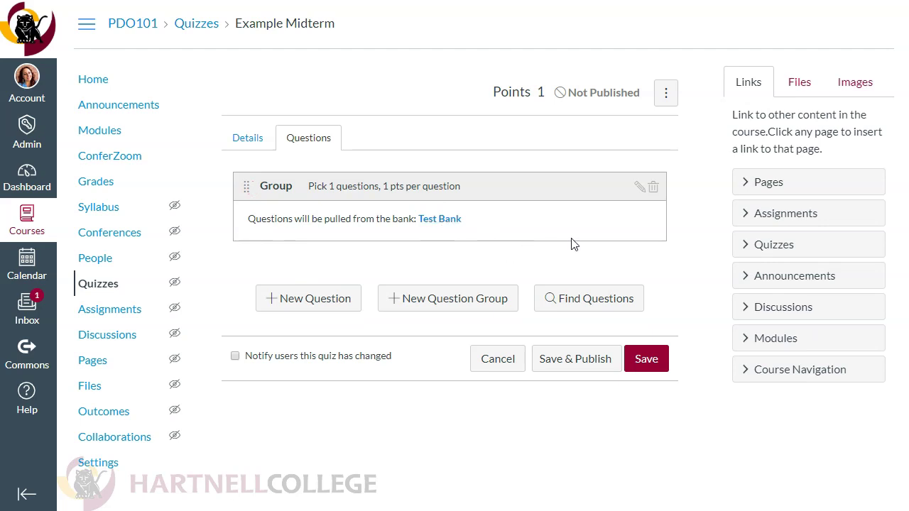
click(639, 187)
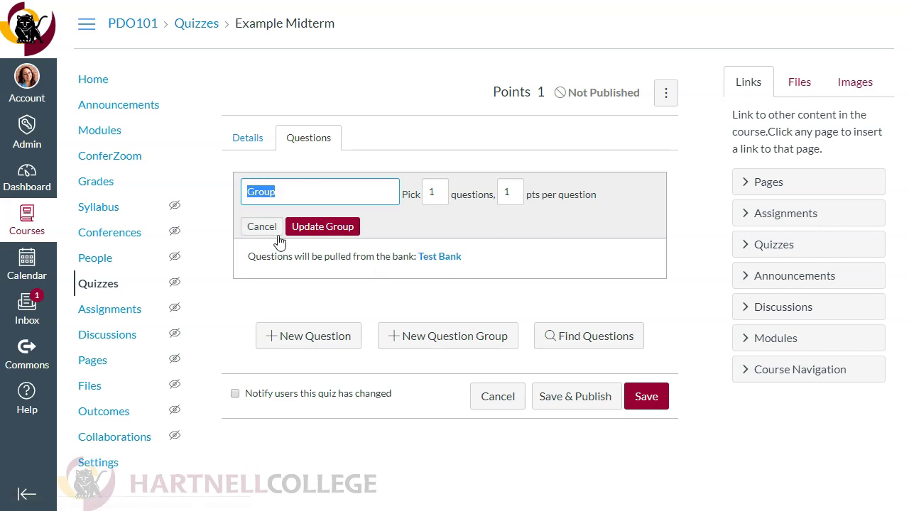
key(Return)
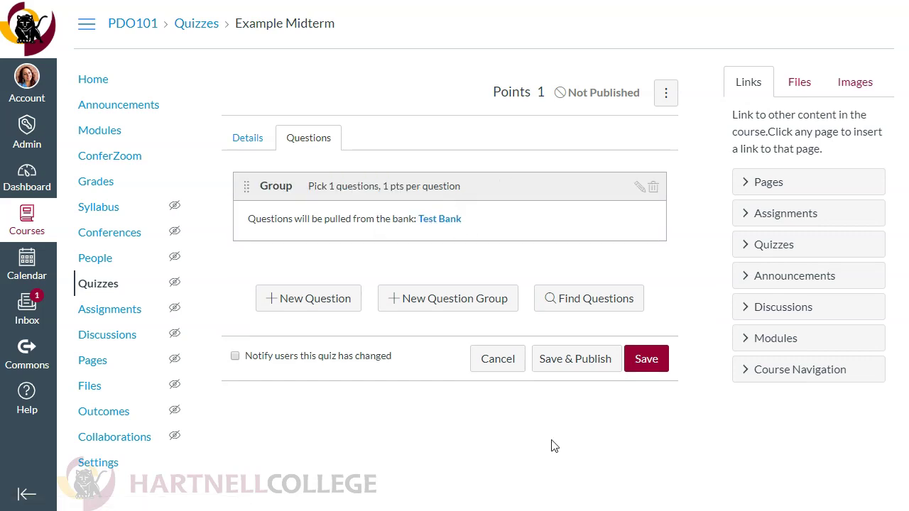
Step: Delete the Test Bank group and create a fresh group picking 1 question at 1 point
click(654, 188)
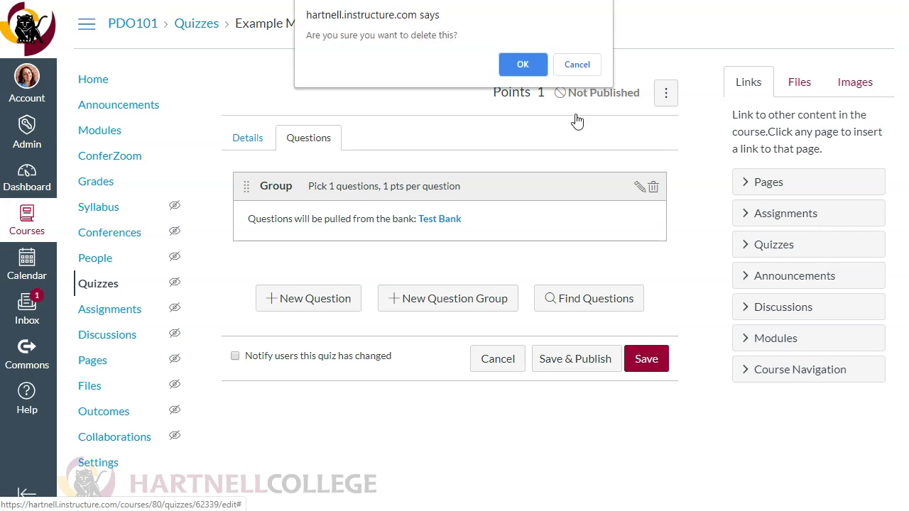
click(523, 64)
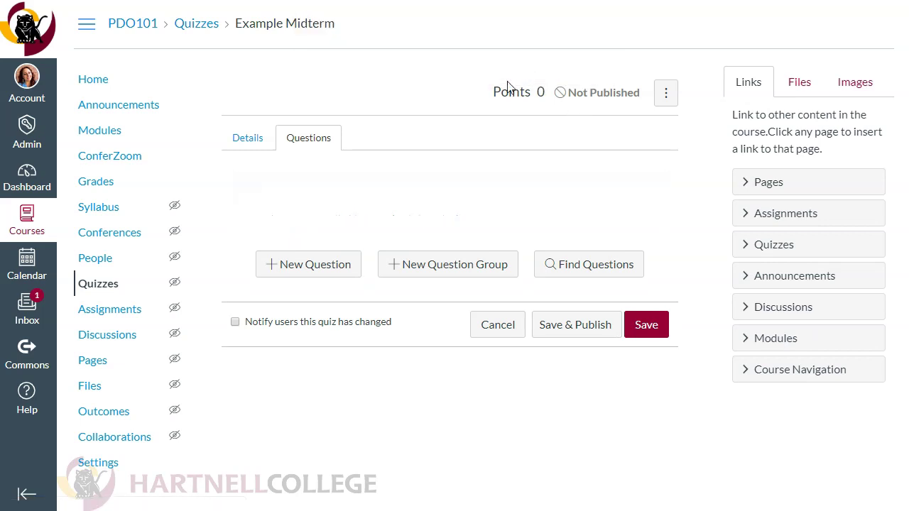
click(469, 265)
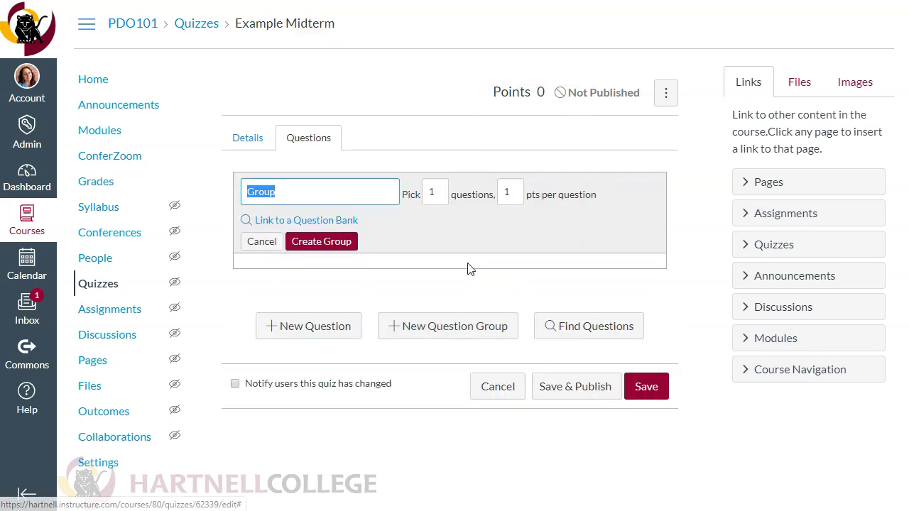
click(336, 224)
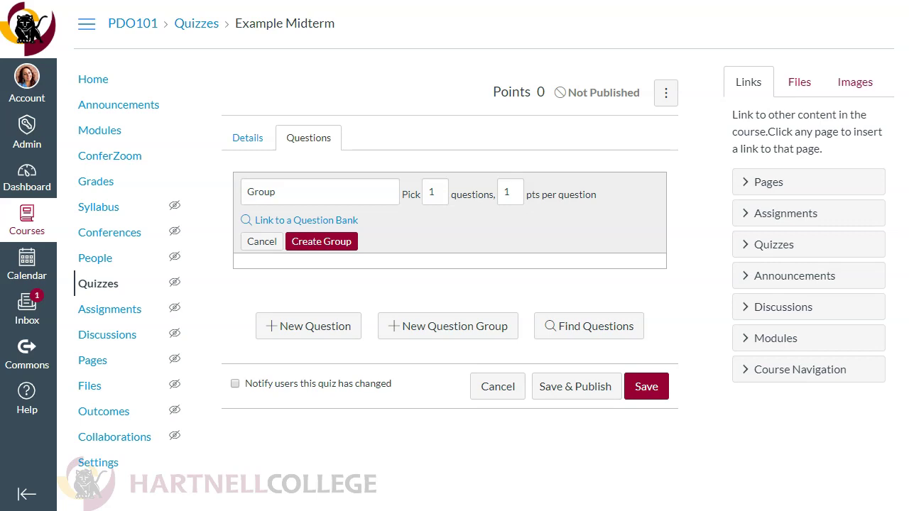
click(310, 245)
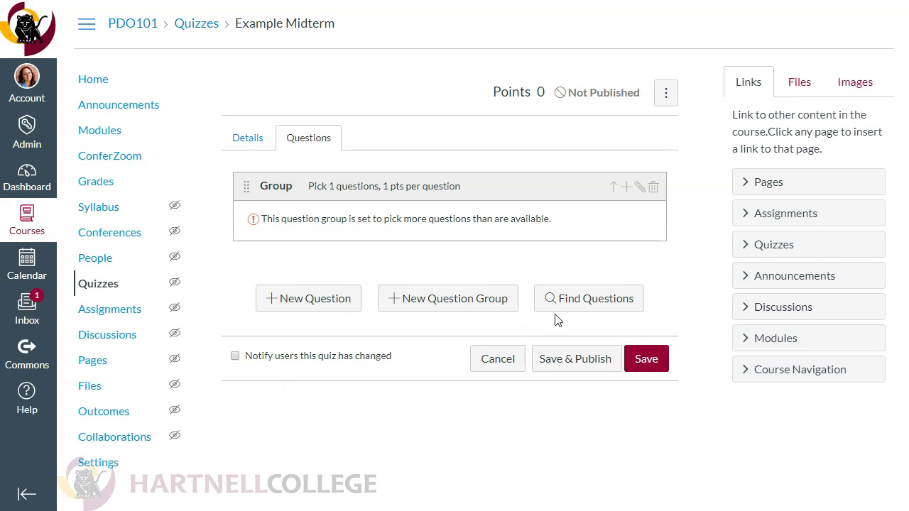
Step: Pull the 4-point accessibility question from the PDO101 Test Bank into Example Midterm
click(583, 299)
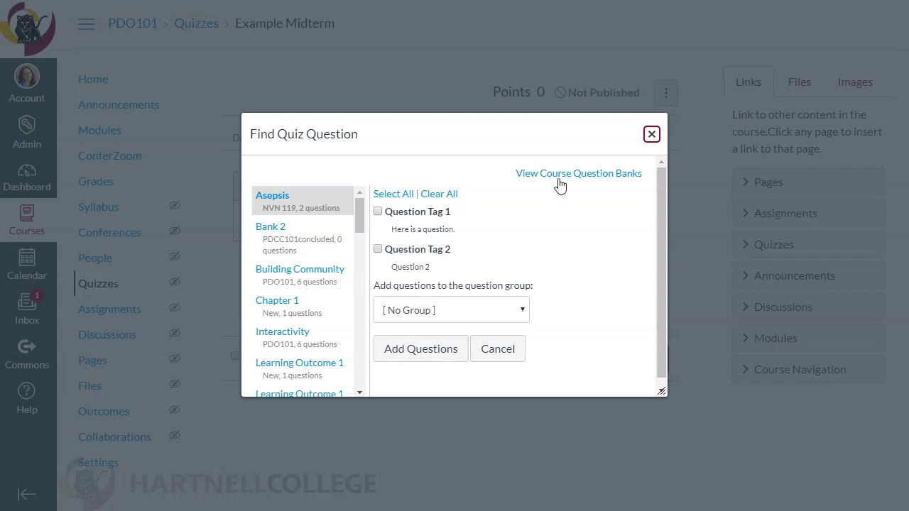
click(651, 136)
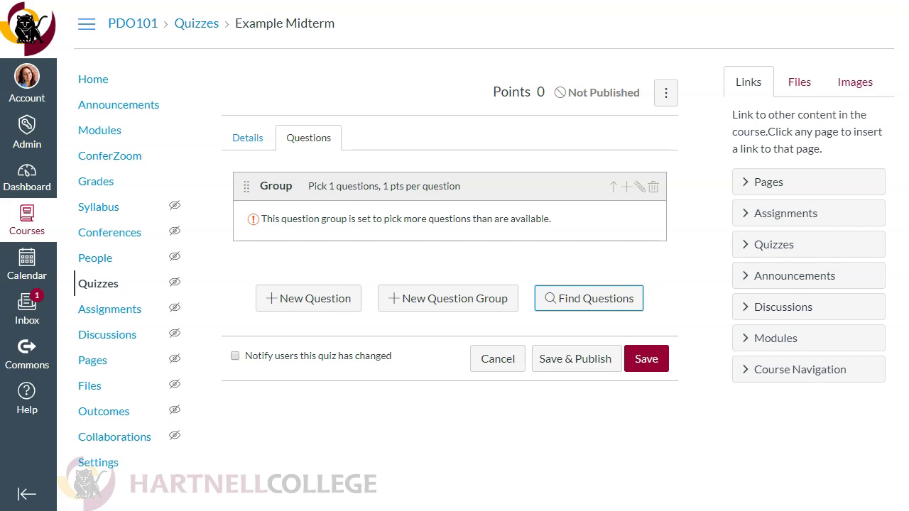
click(583, 304)
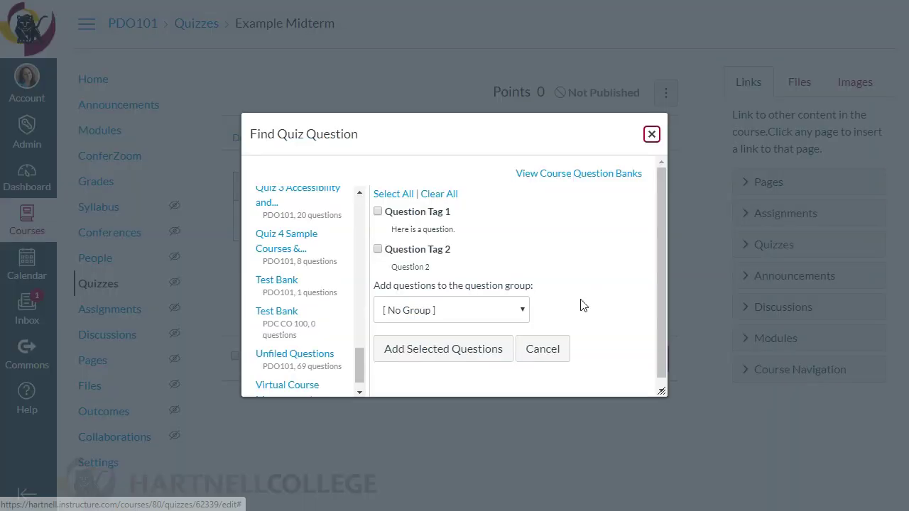
click(265, 291)
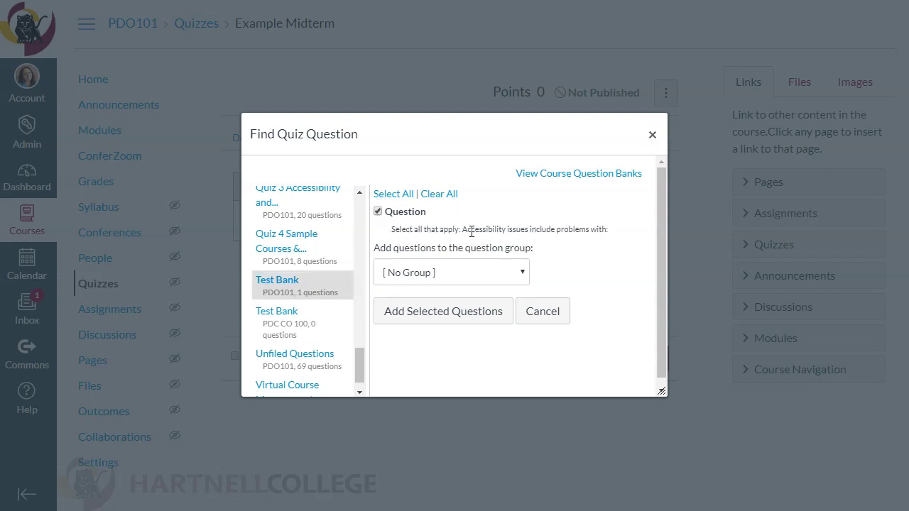
click(460, 320)
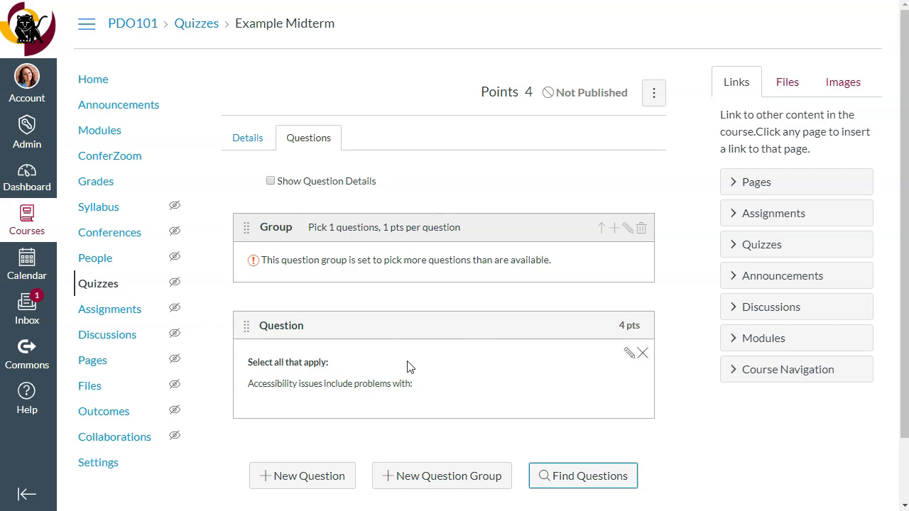
Step: Insert a blank 1-point question beneath the accessibility question and save it unchanged
click(289, 481)
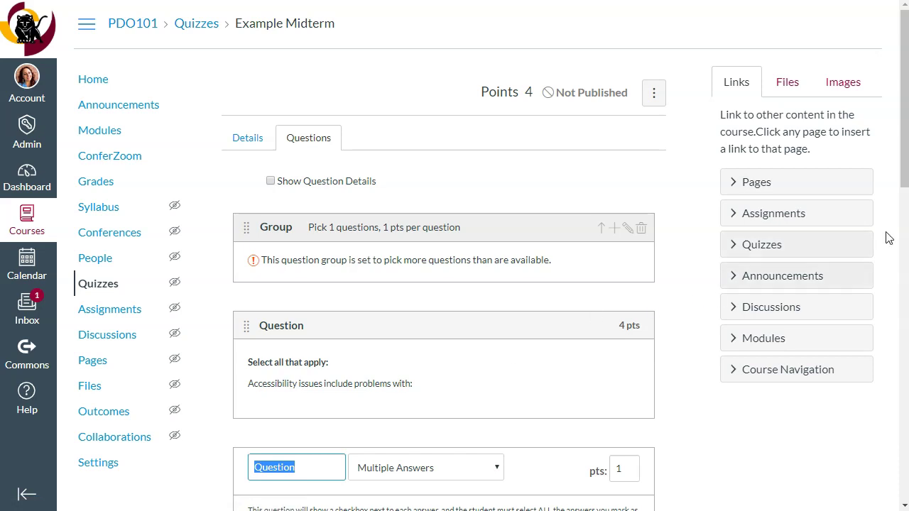
drag(907, 168, 907, 457)
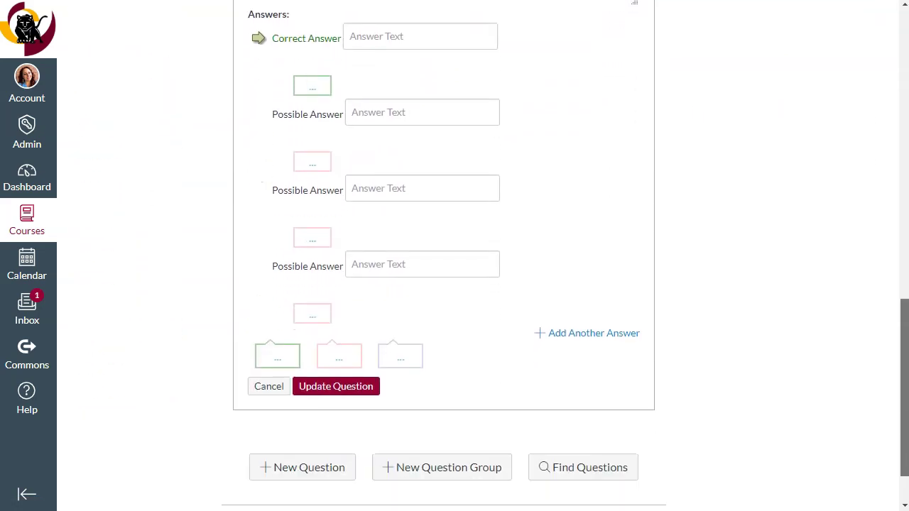
click(310, 389)
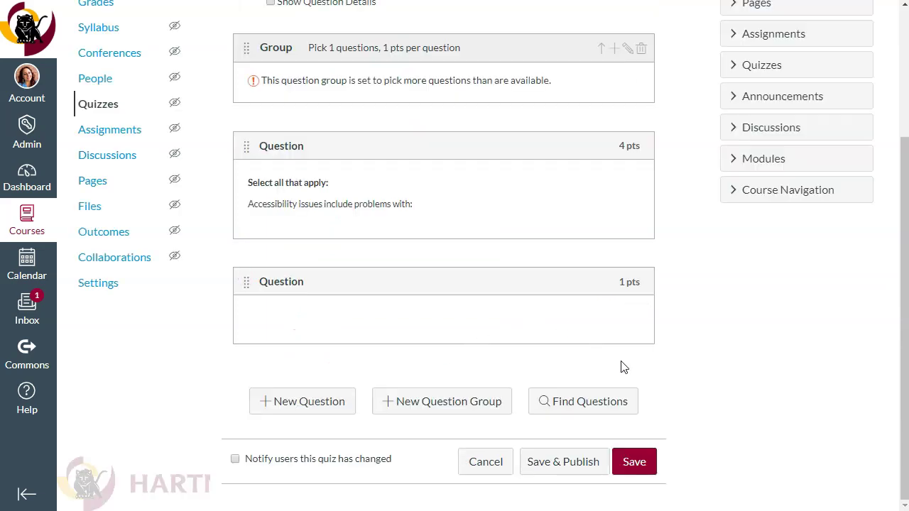